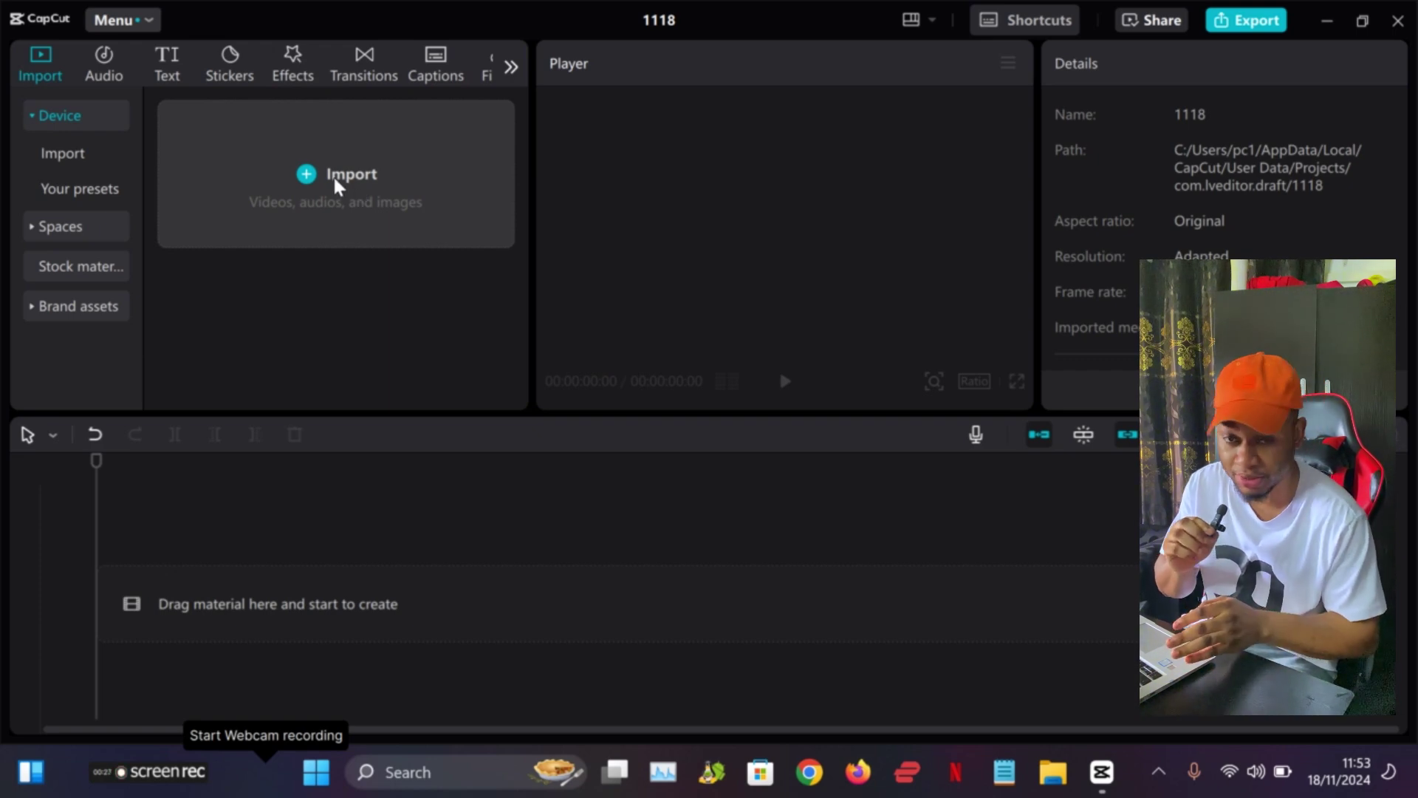
pyautogui.click(414, 177)
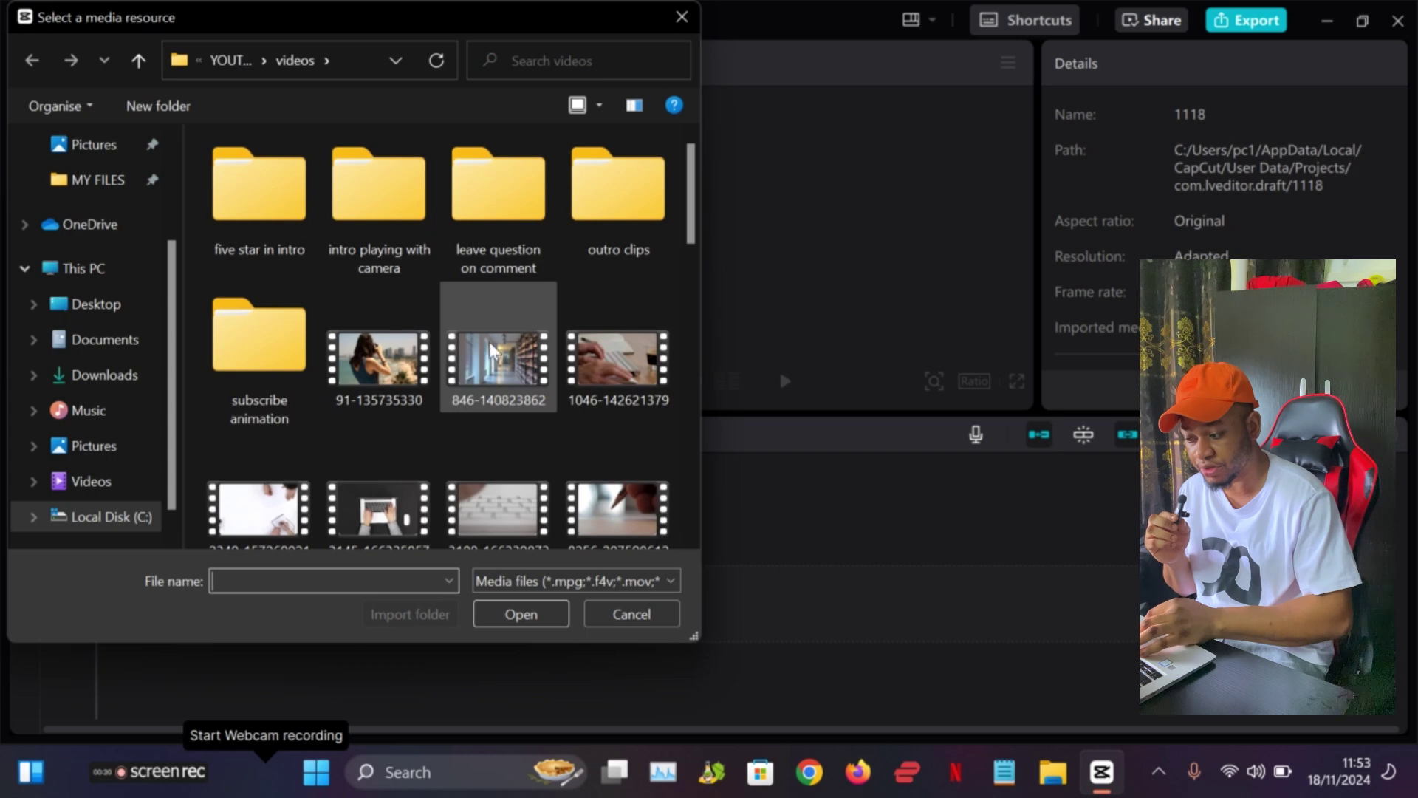
pyautogui.click(381, 367)
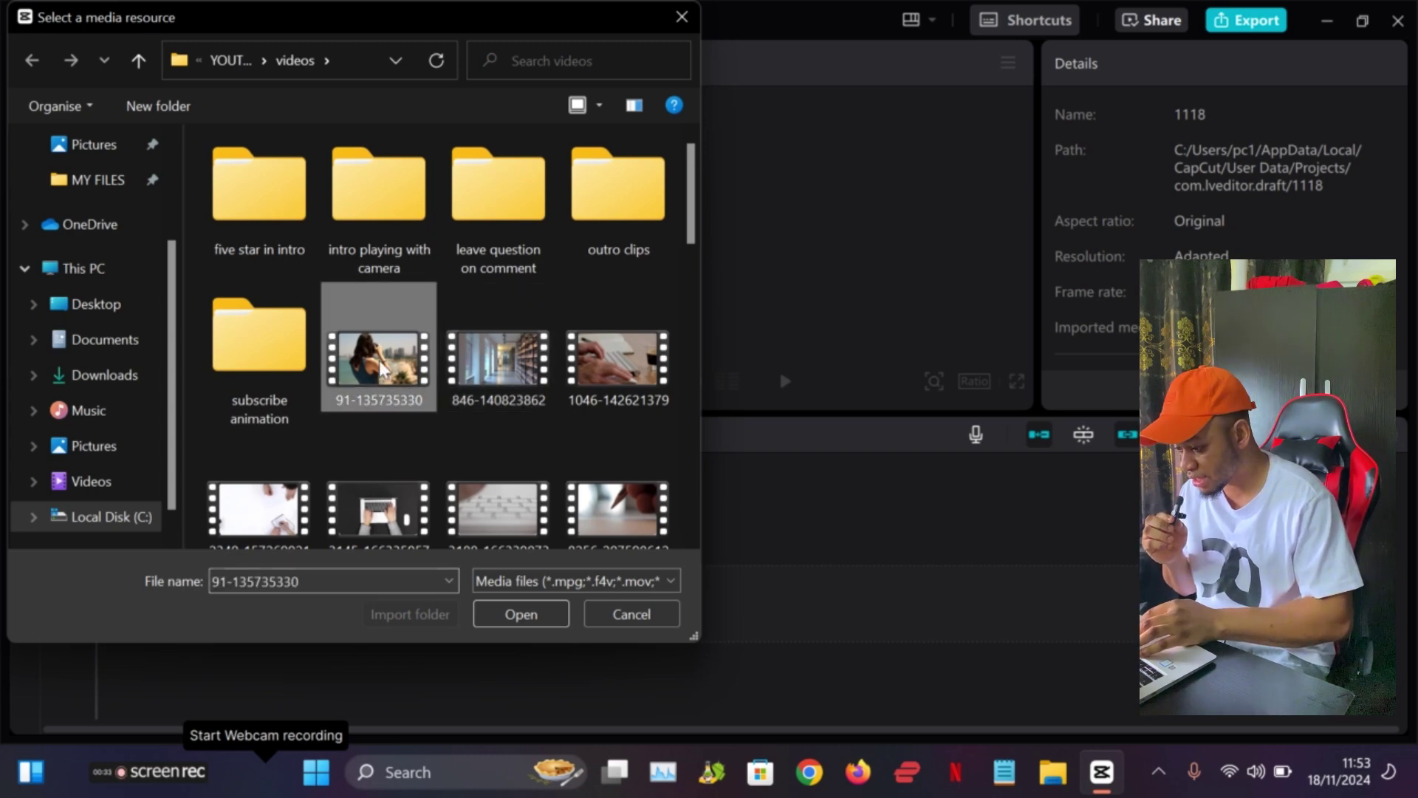
pyautogui.click(535, 614)
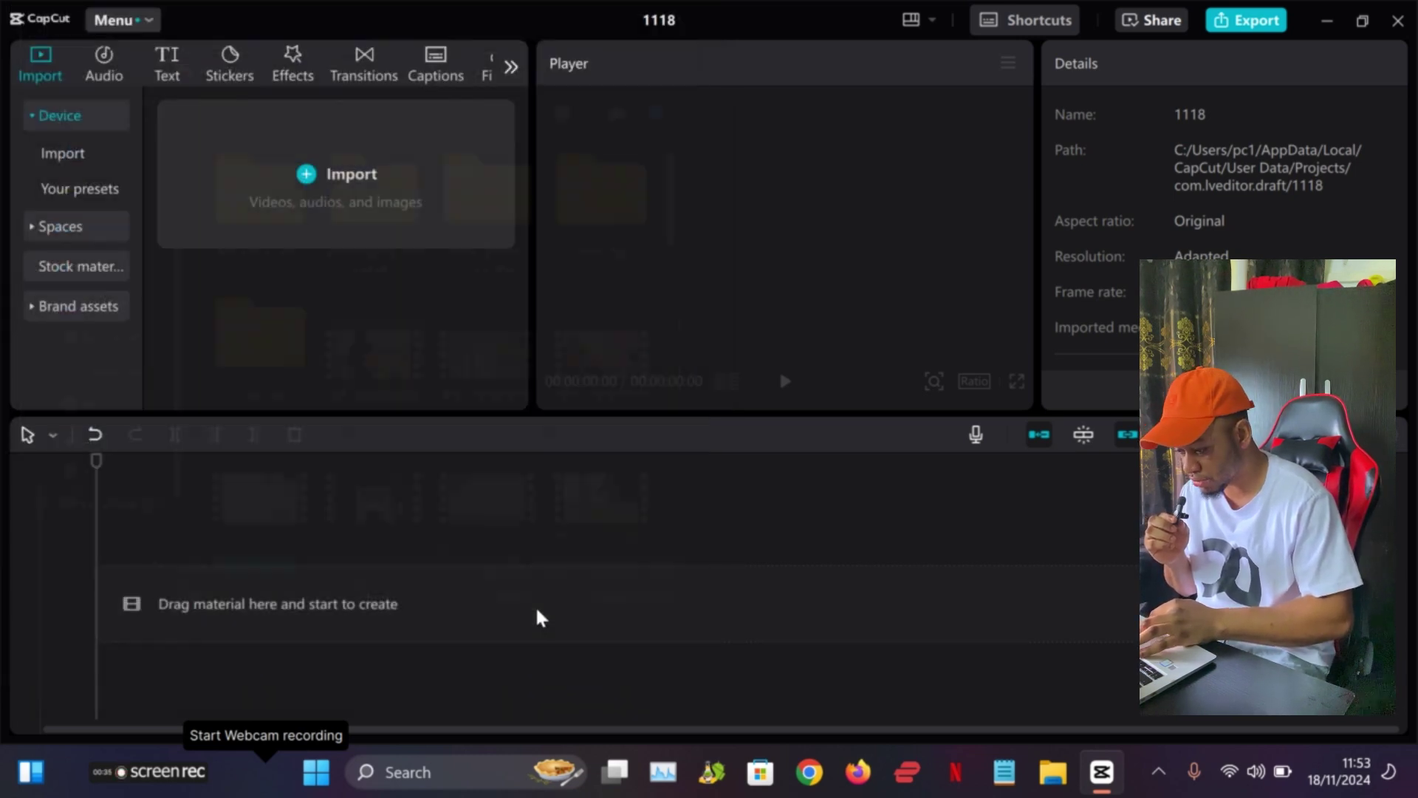
pyautogui.click(214, 170)
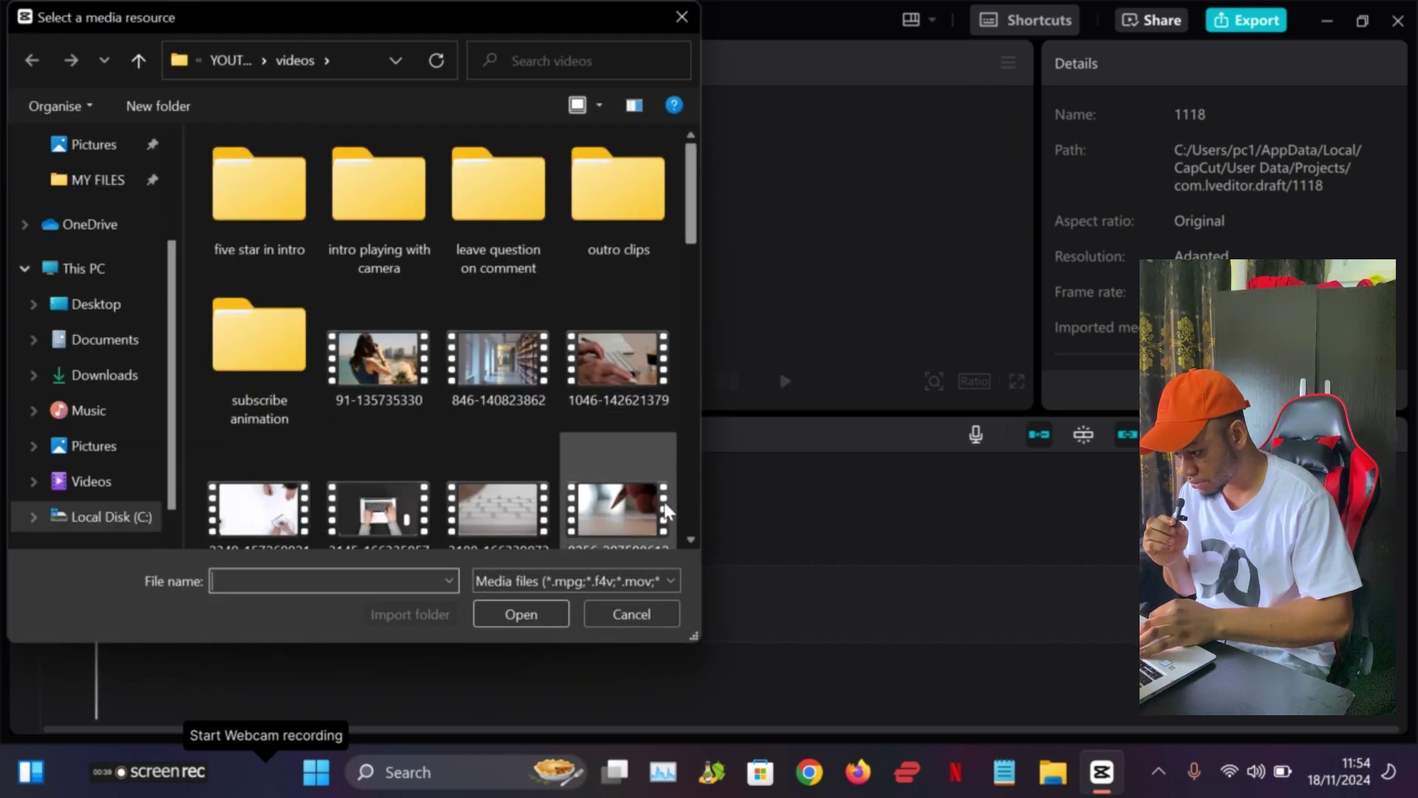
pyautogui.click(259, 502)
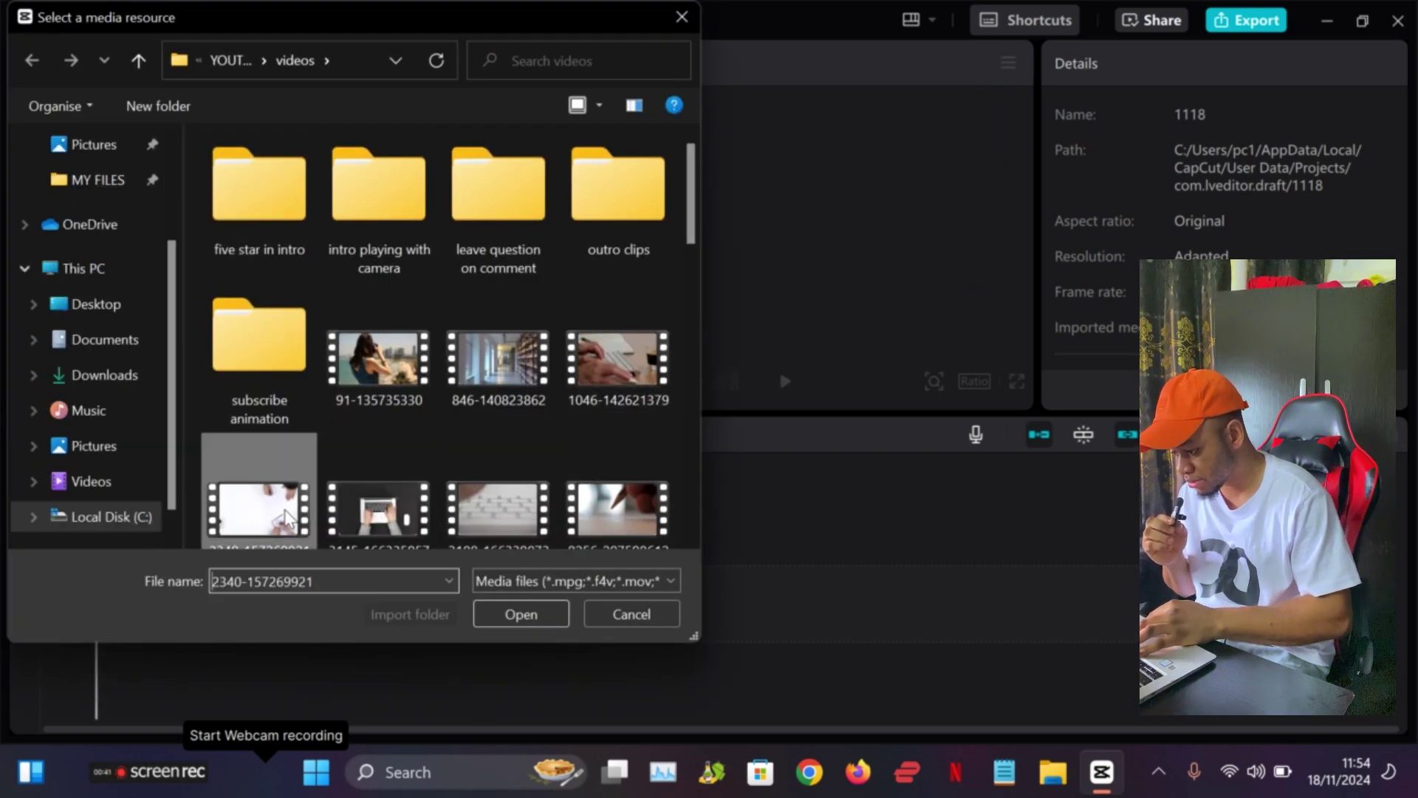
pyautogui.click(538, 611)
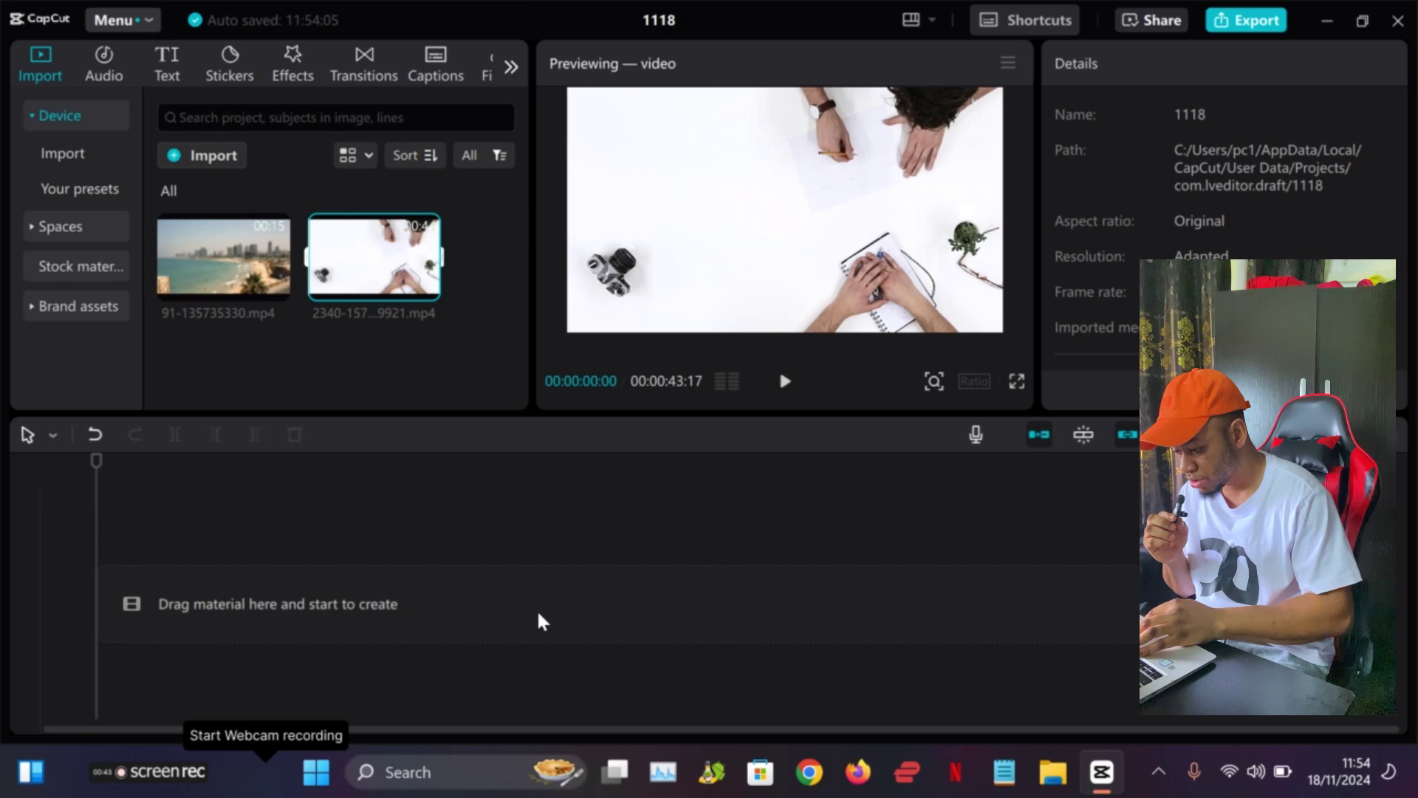
pyautogui.click(240, 262)
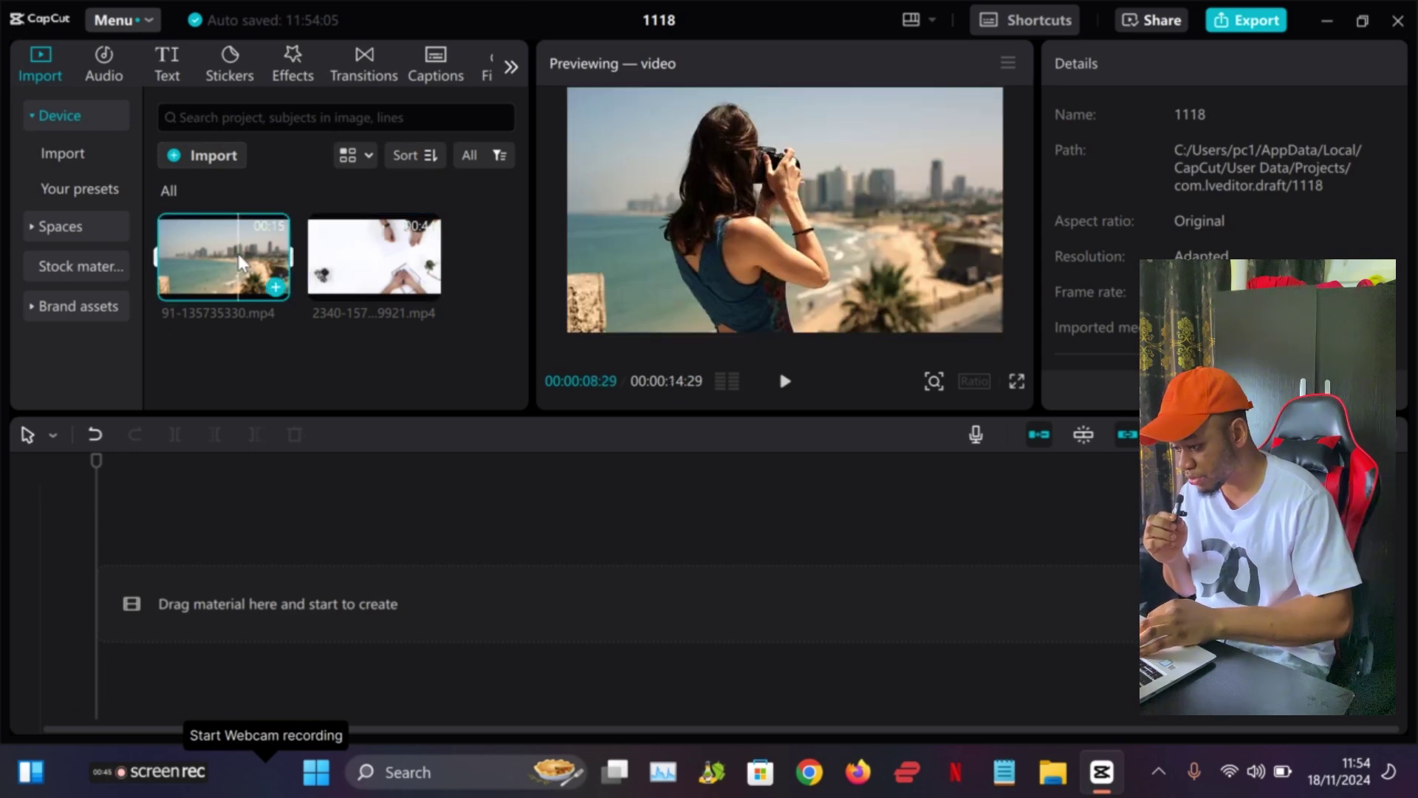
pyautogui.moveTo(240, 262); pyautogui.dragTo(241, 588)
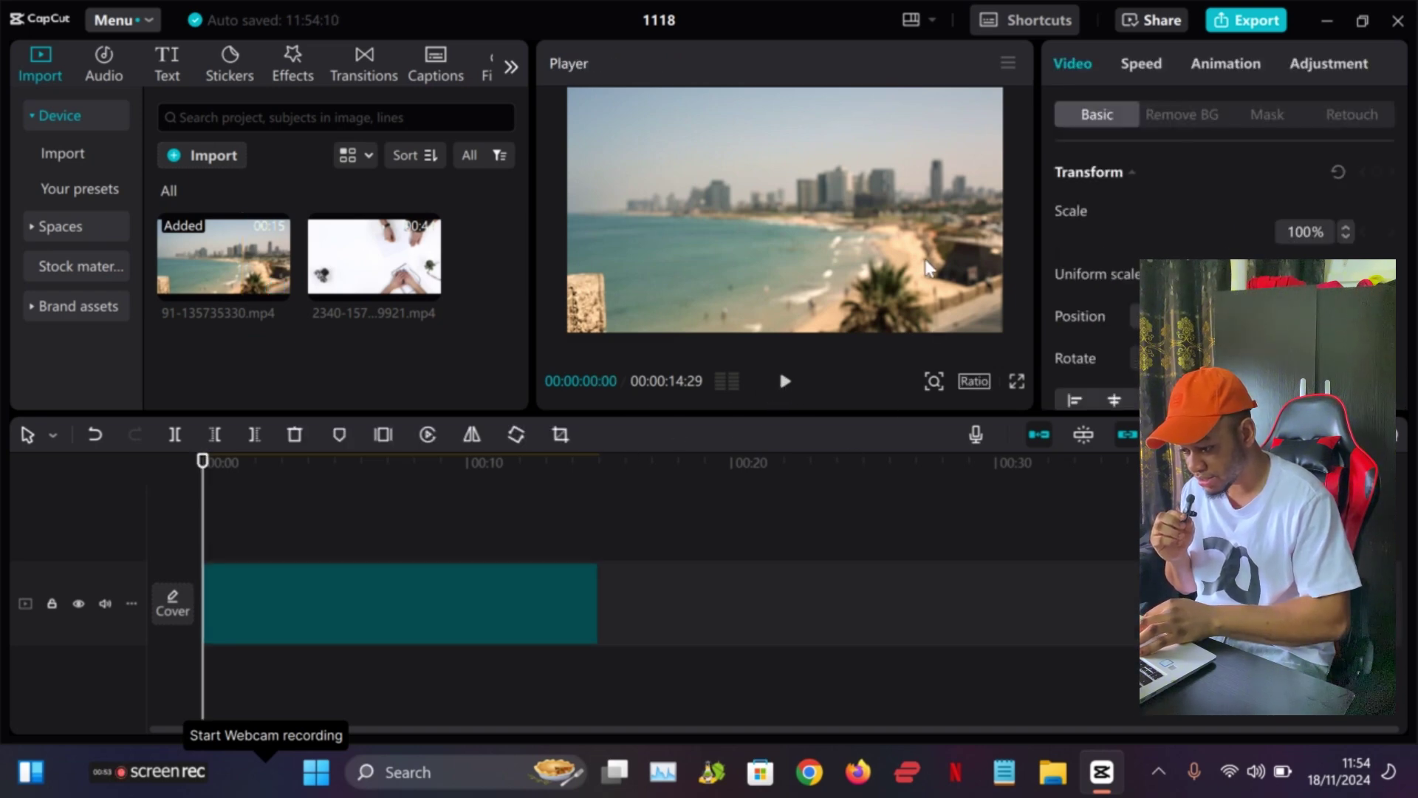
pyautogui.click(785, 385)
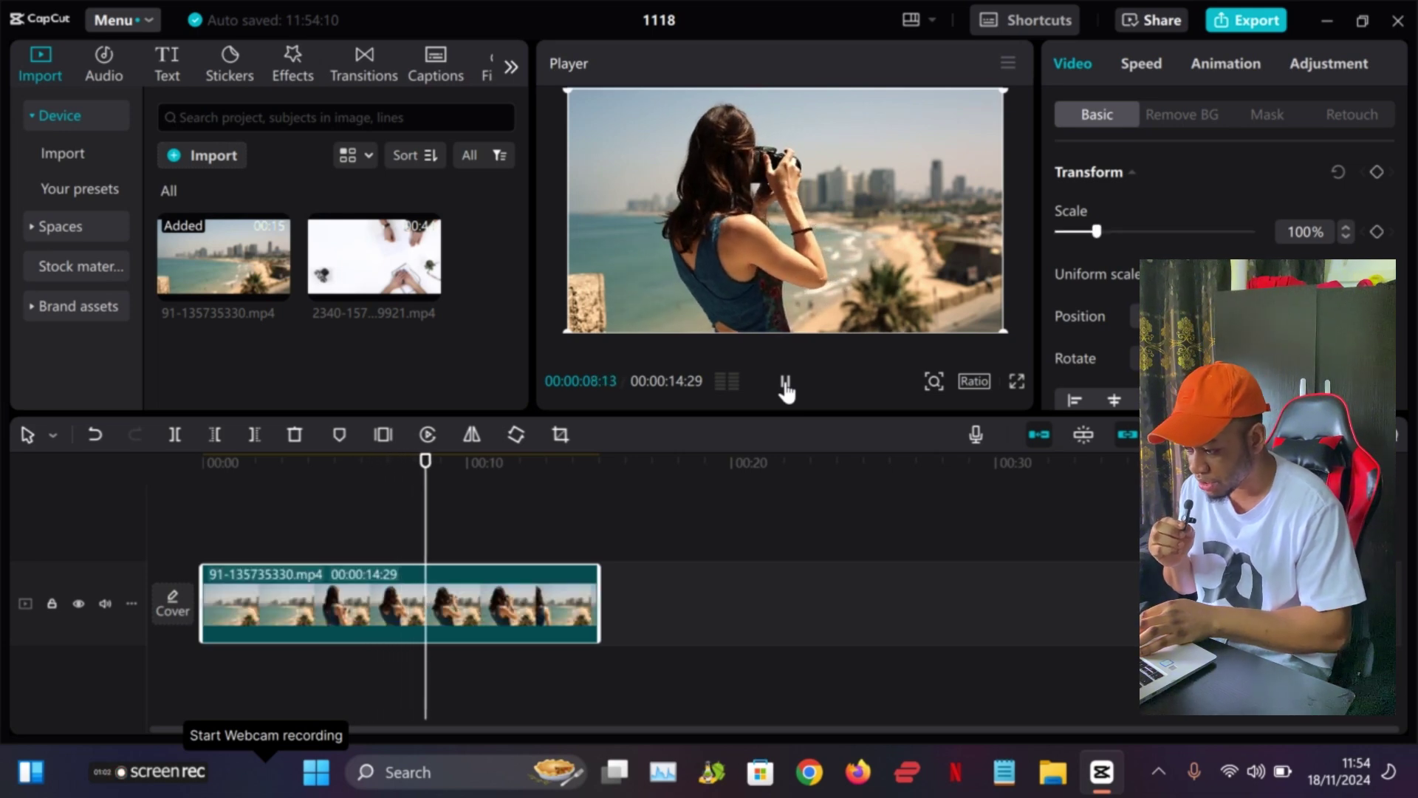
pyautogui.click(786, 384)
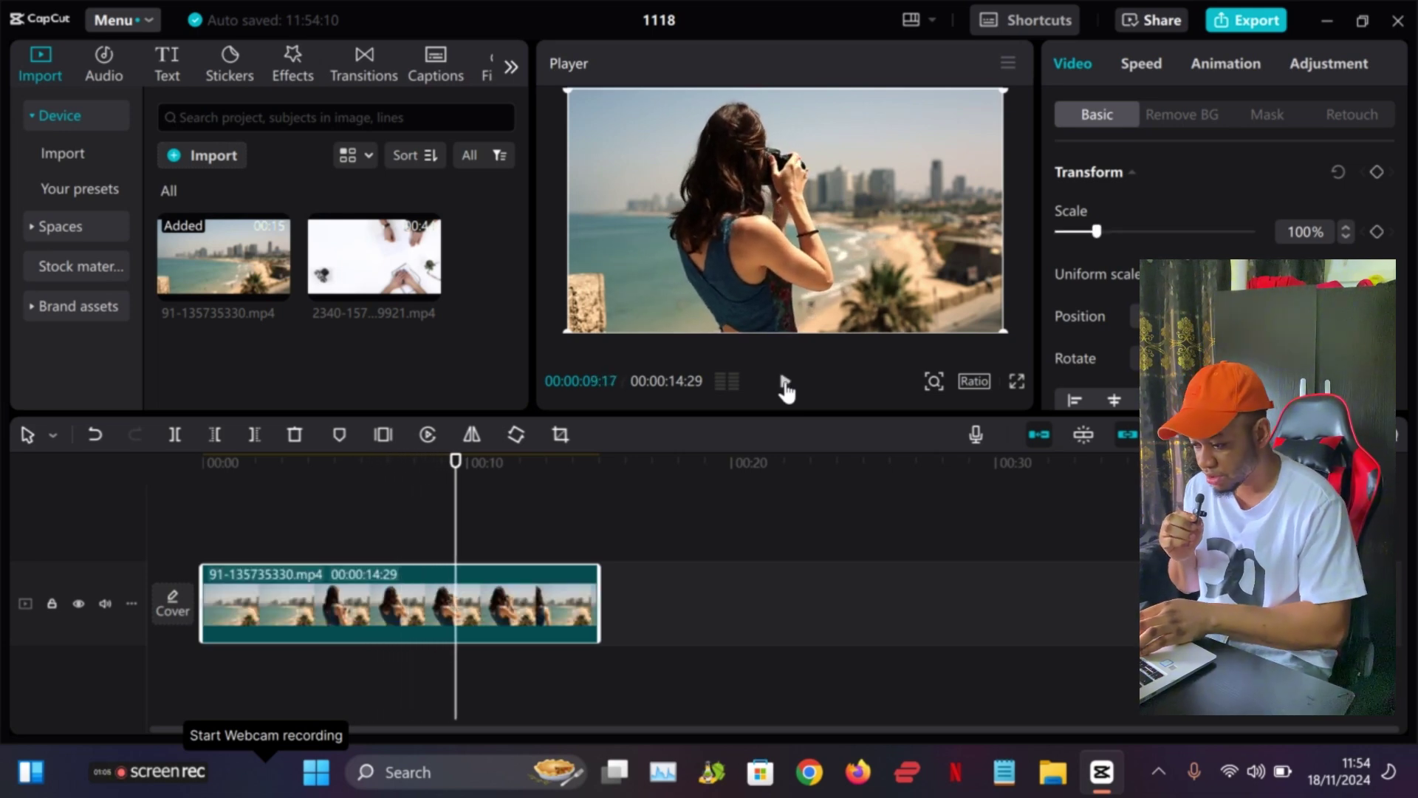
pyautogui.click(355, 292)
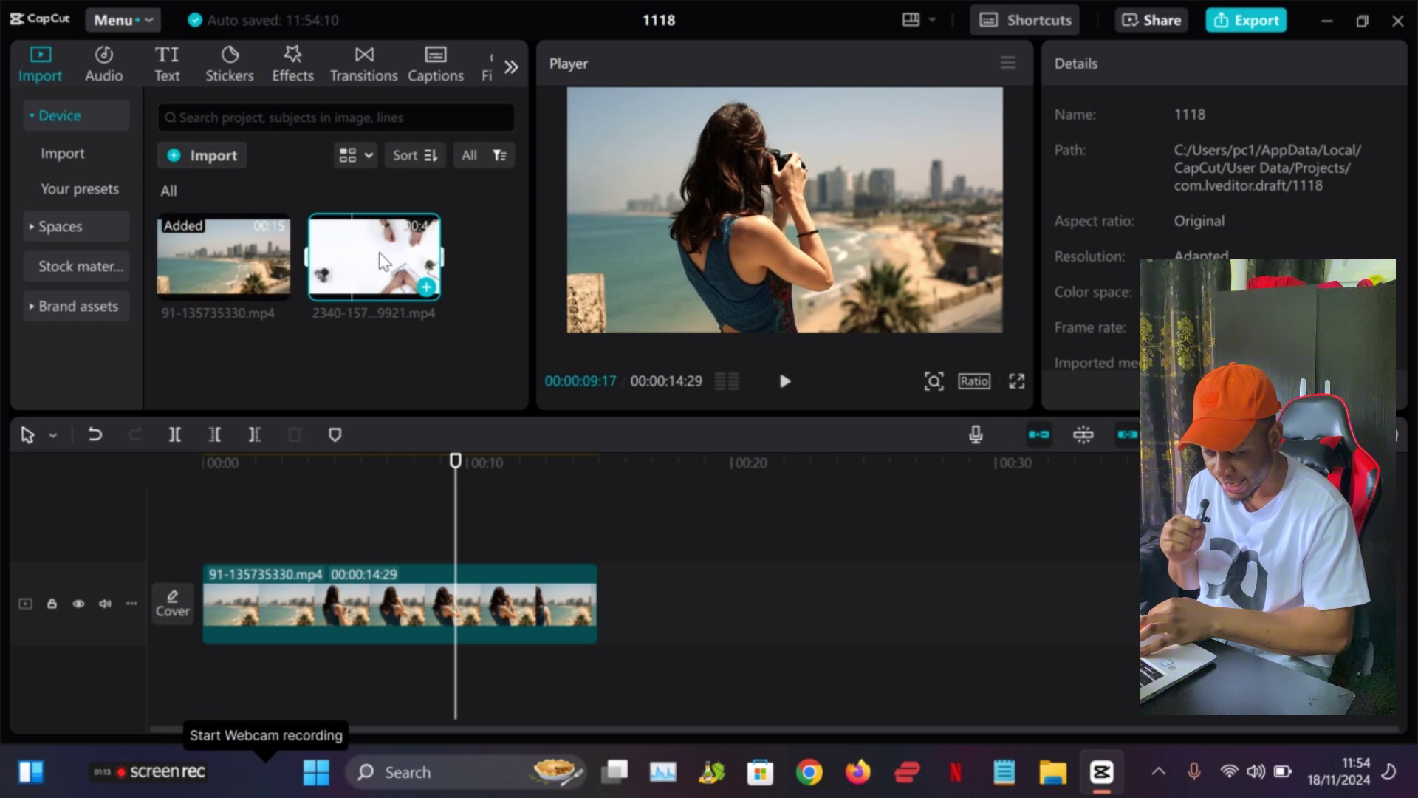
pyautogui.moveTo(383, 260); pyautogui.dragTo(336, 609)
pyautogui.moveTo(208, 535); pyautogui.dragTo(207, 526)
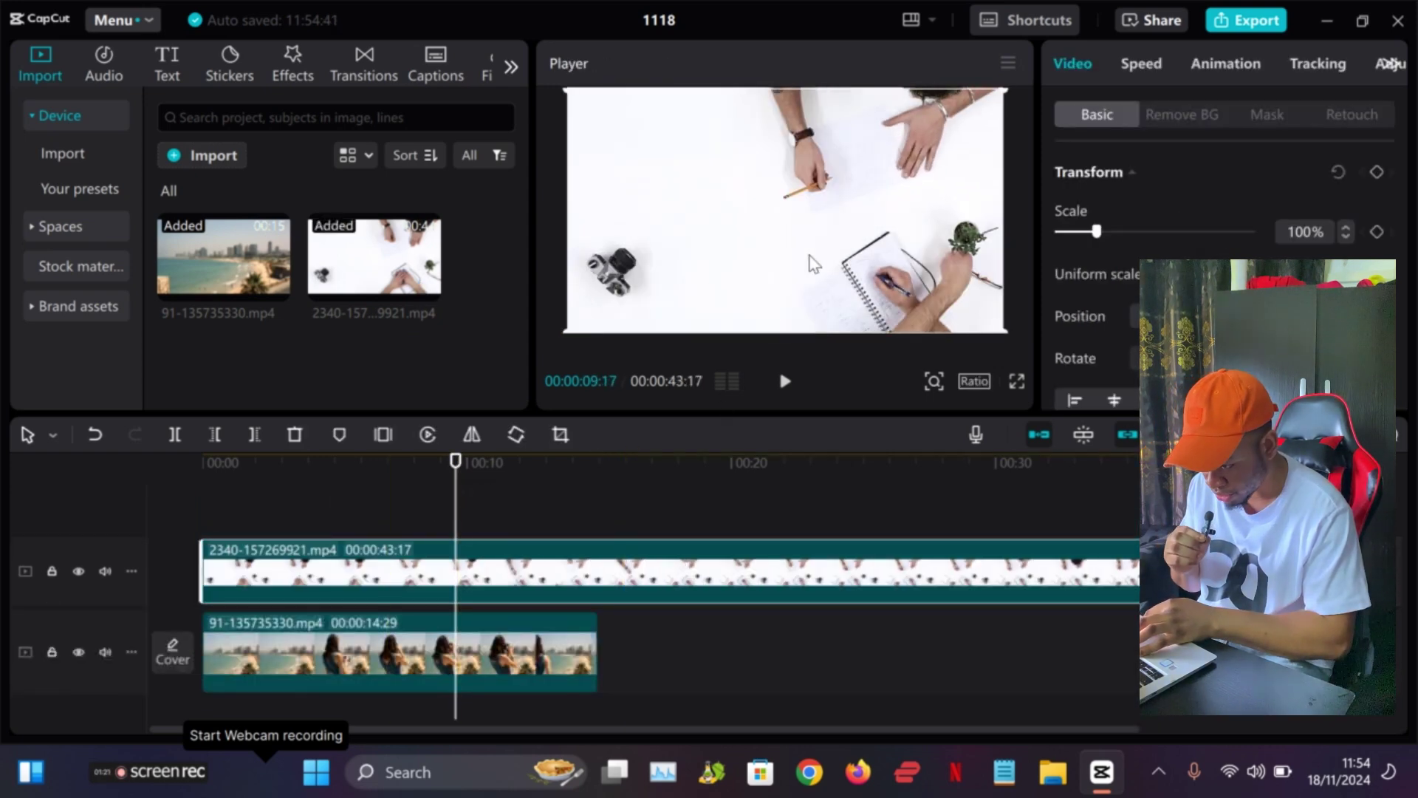
pyautogui.click(787, 382)
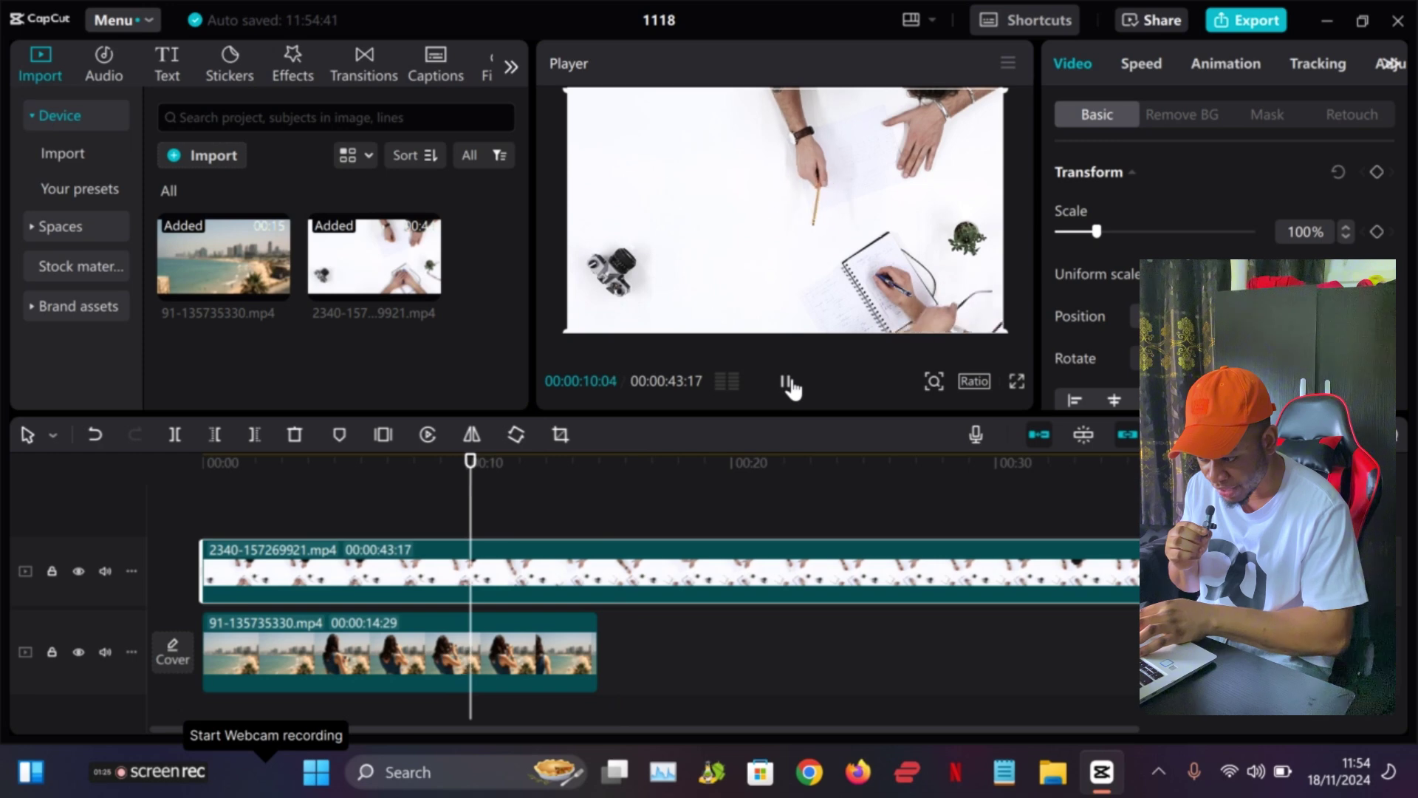
pyautogui.click(788, 382)
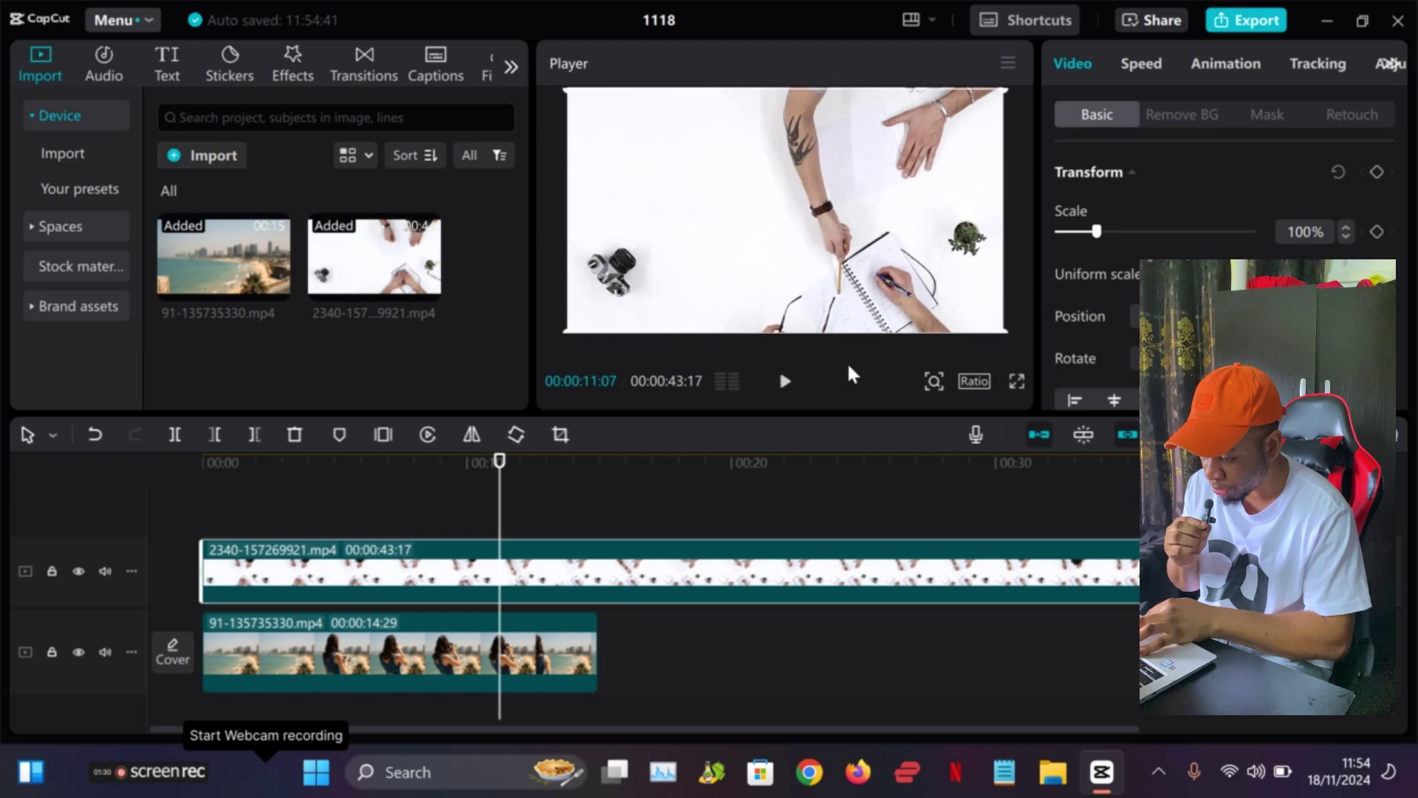
pyautogui.moveTo(1005, 328); pyautogui.dragTo(898, 295)
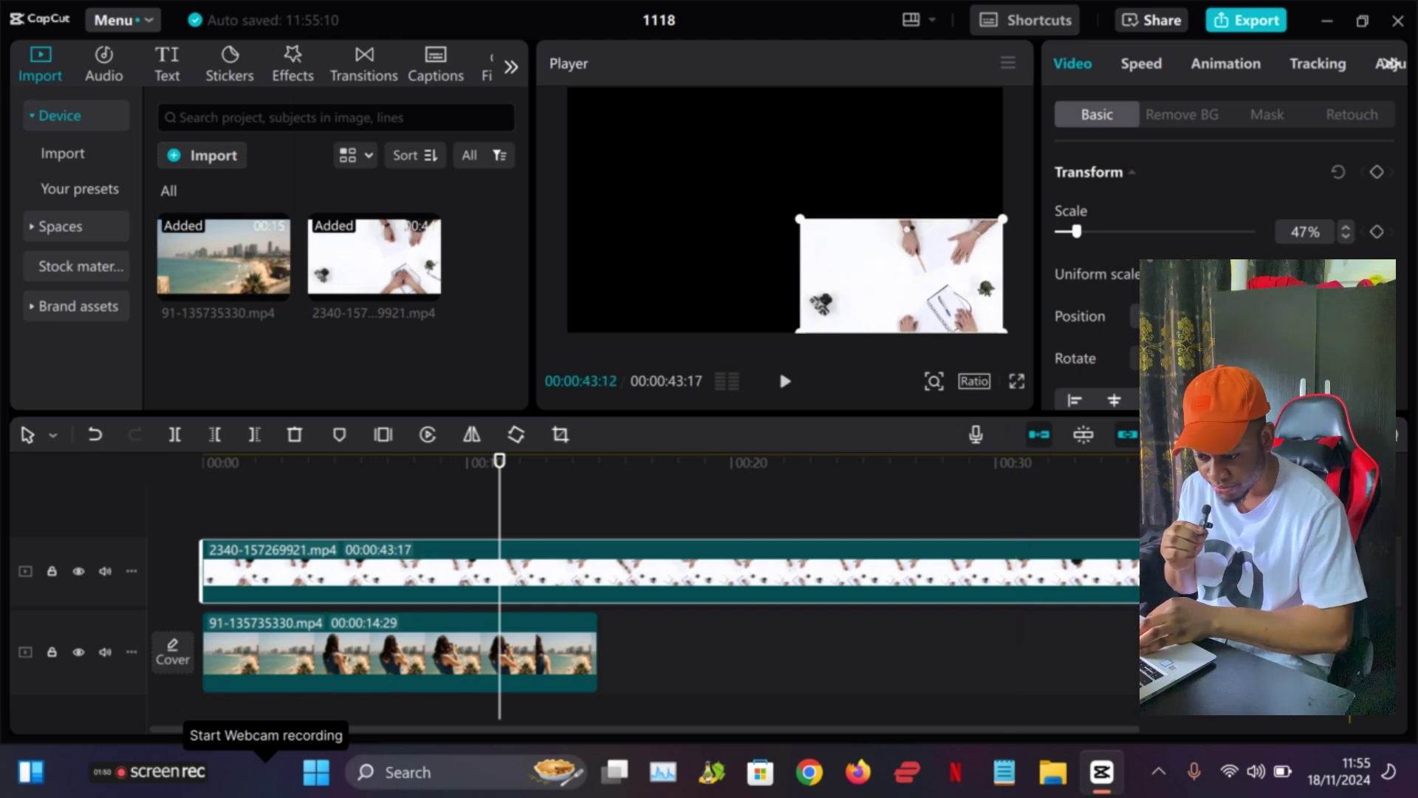
# - Trim the desk overlay to end with the beach clip, then play the picture-in-picture from 0
pyautogui.moveTo(1352, 584); pyautogui.dragTo(602, 587)
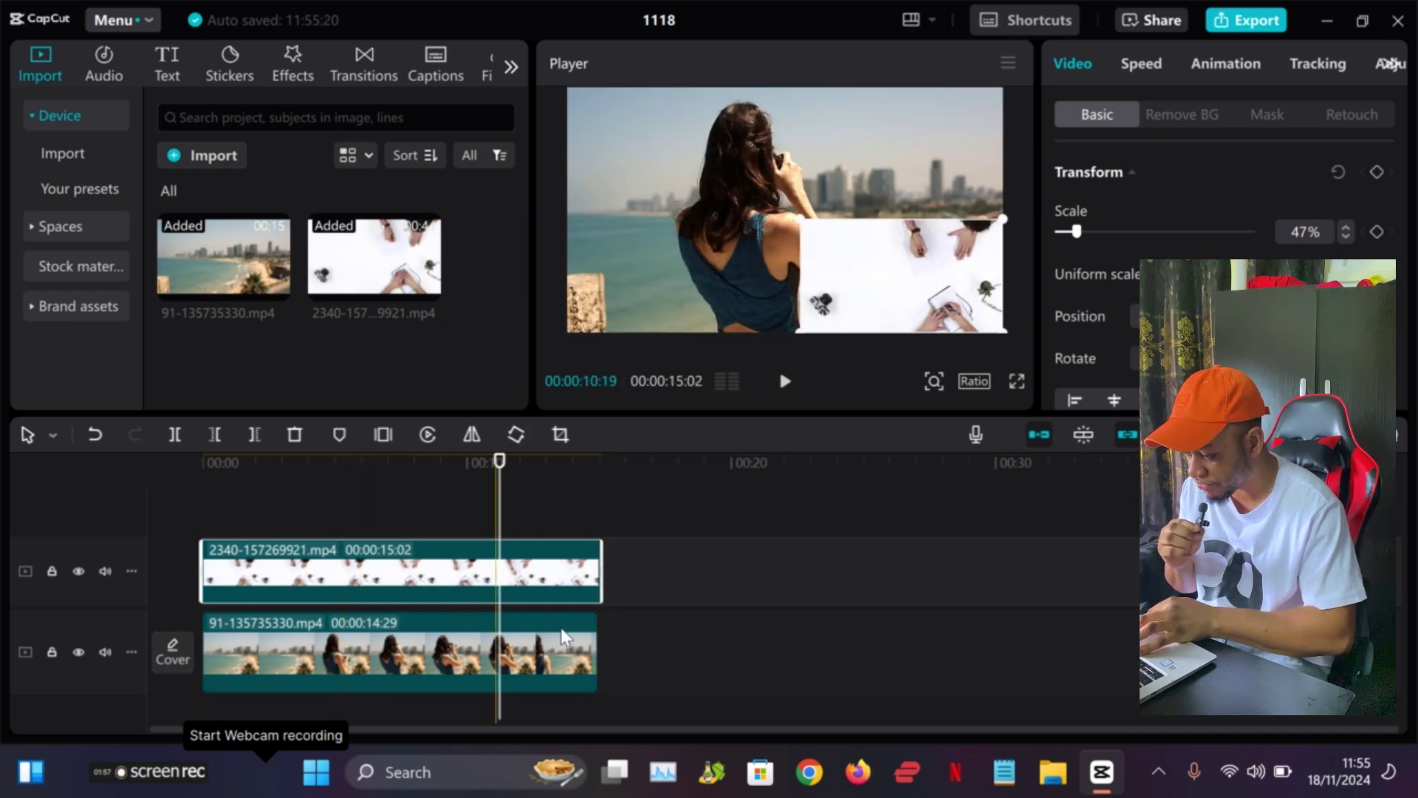
pyautogui.moveTo(502, 487); pyautogui.dragTo(163, 459)
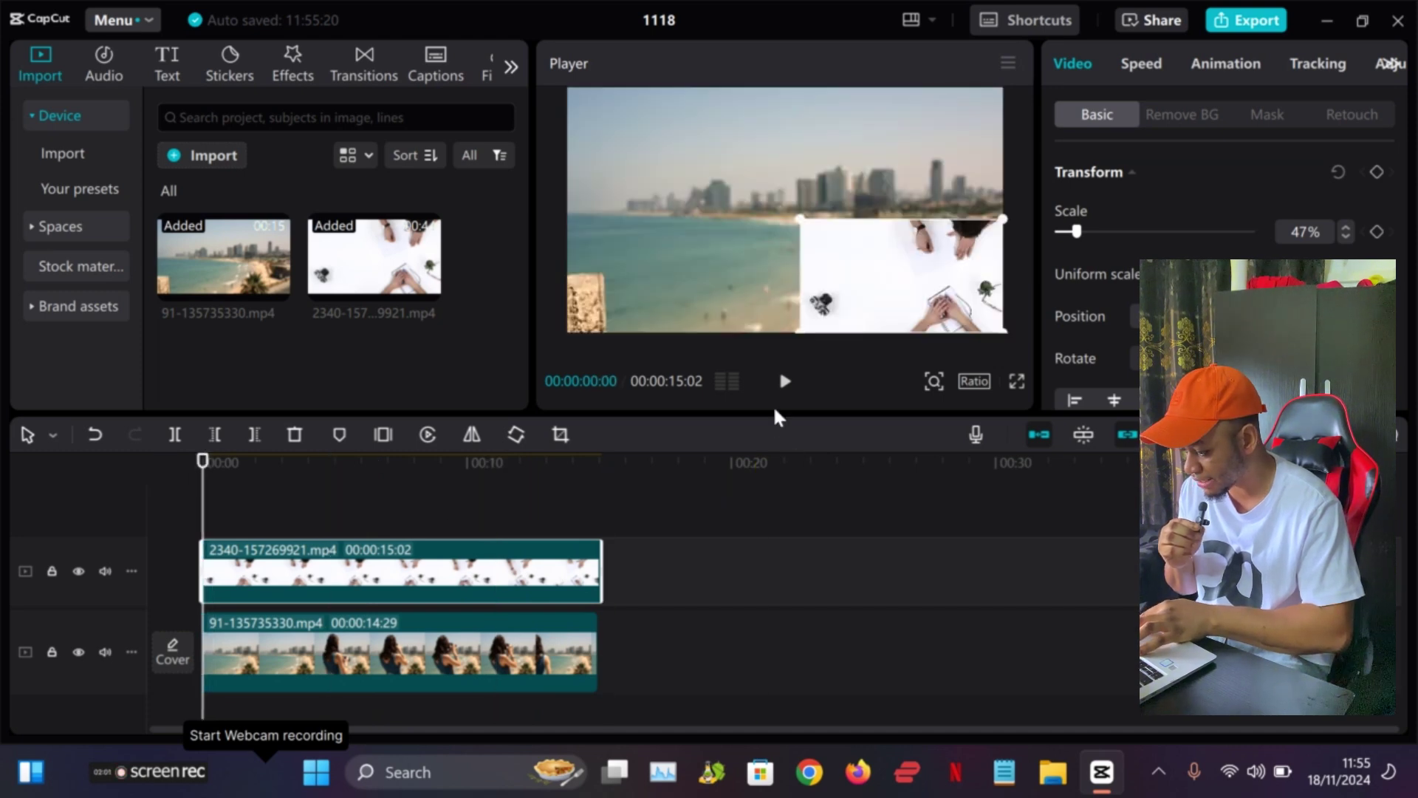
pyautogui.click(784, 381)
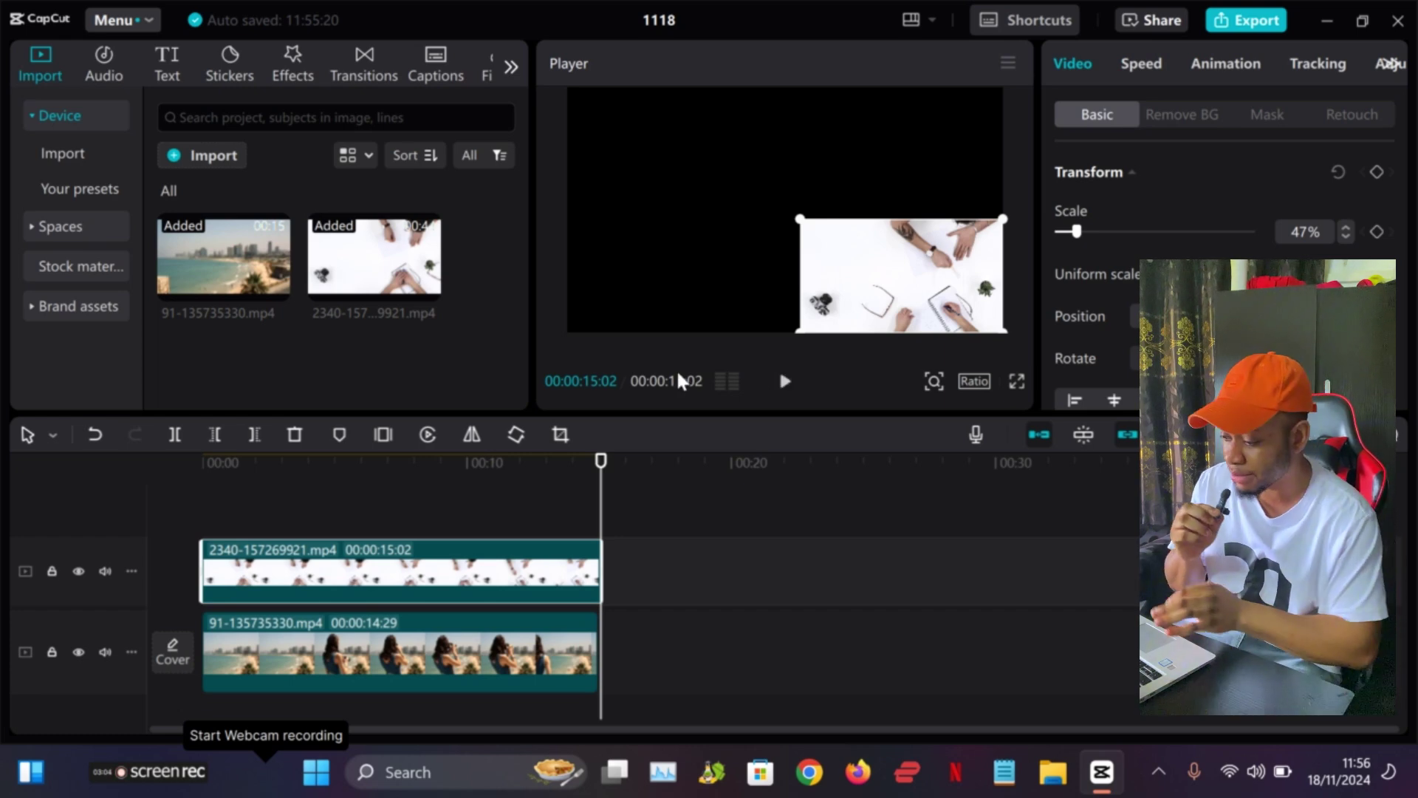
pyautogui.click(378, 255)
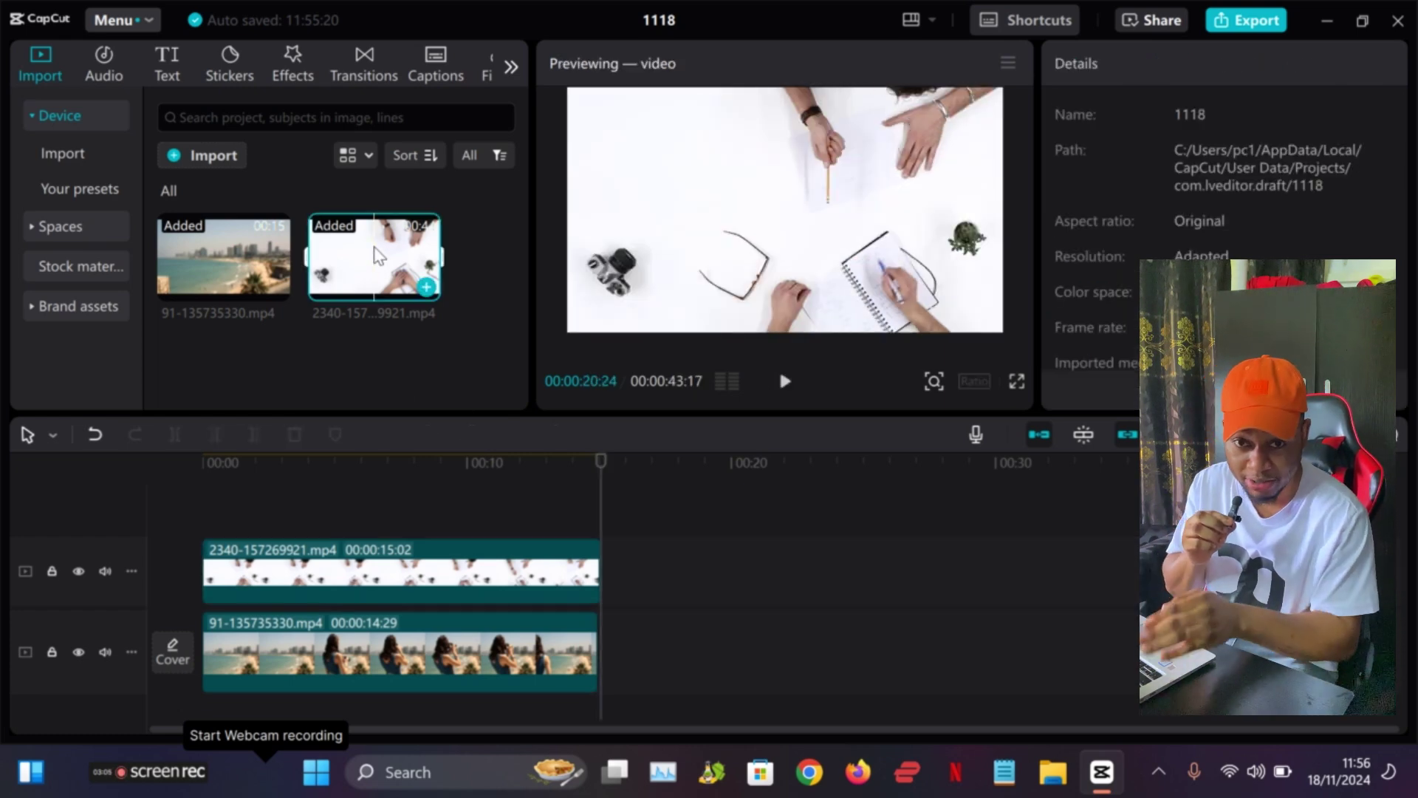
pyautogui.rightClick(415, 255)
pyautogui.click(441, 263)
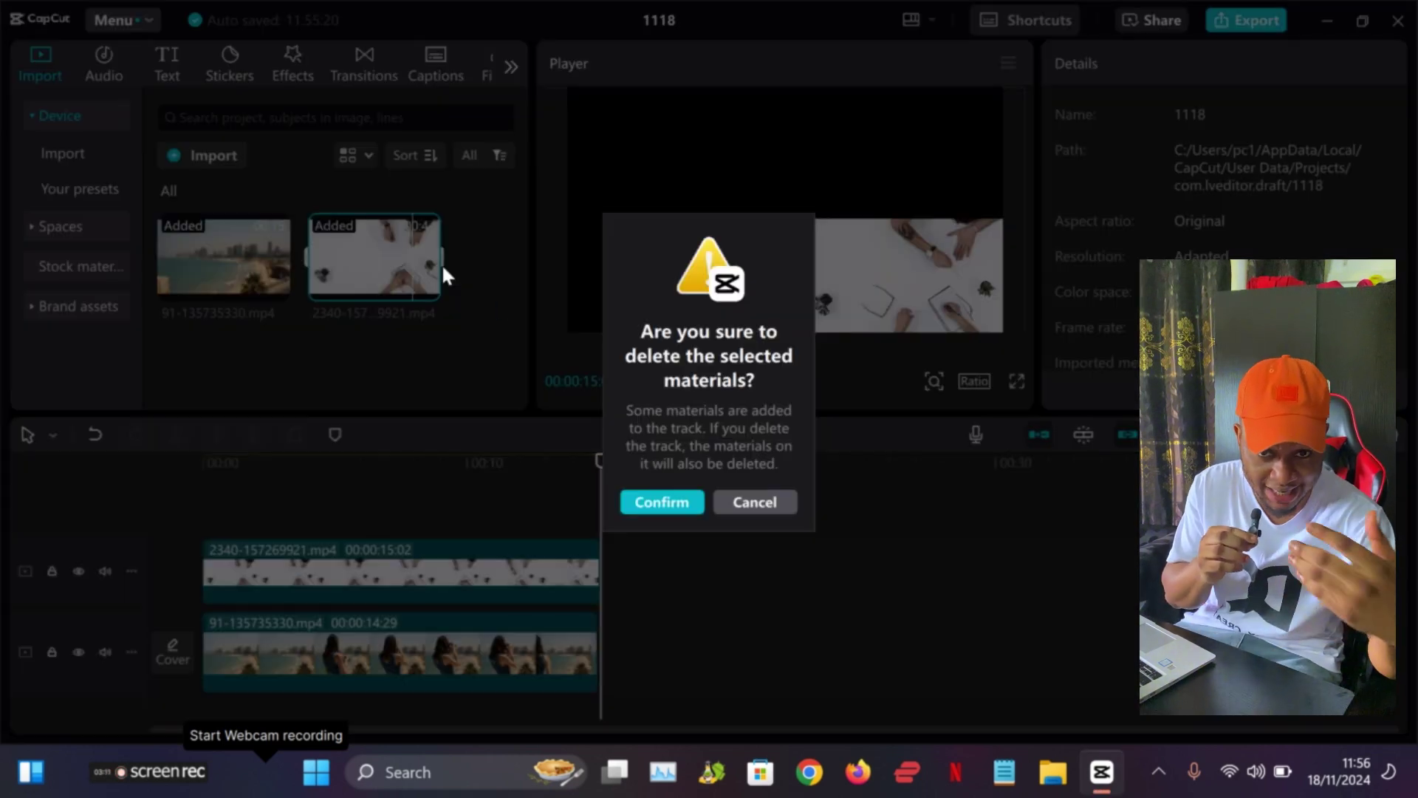
pyautogui.click(661, 501)
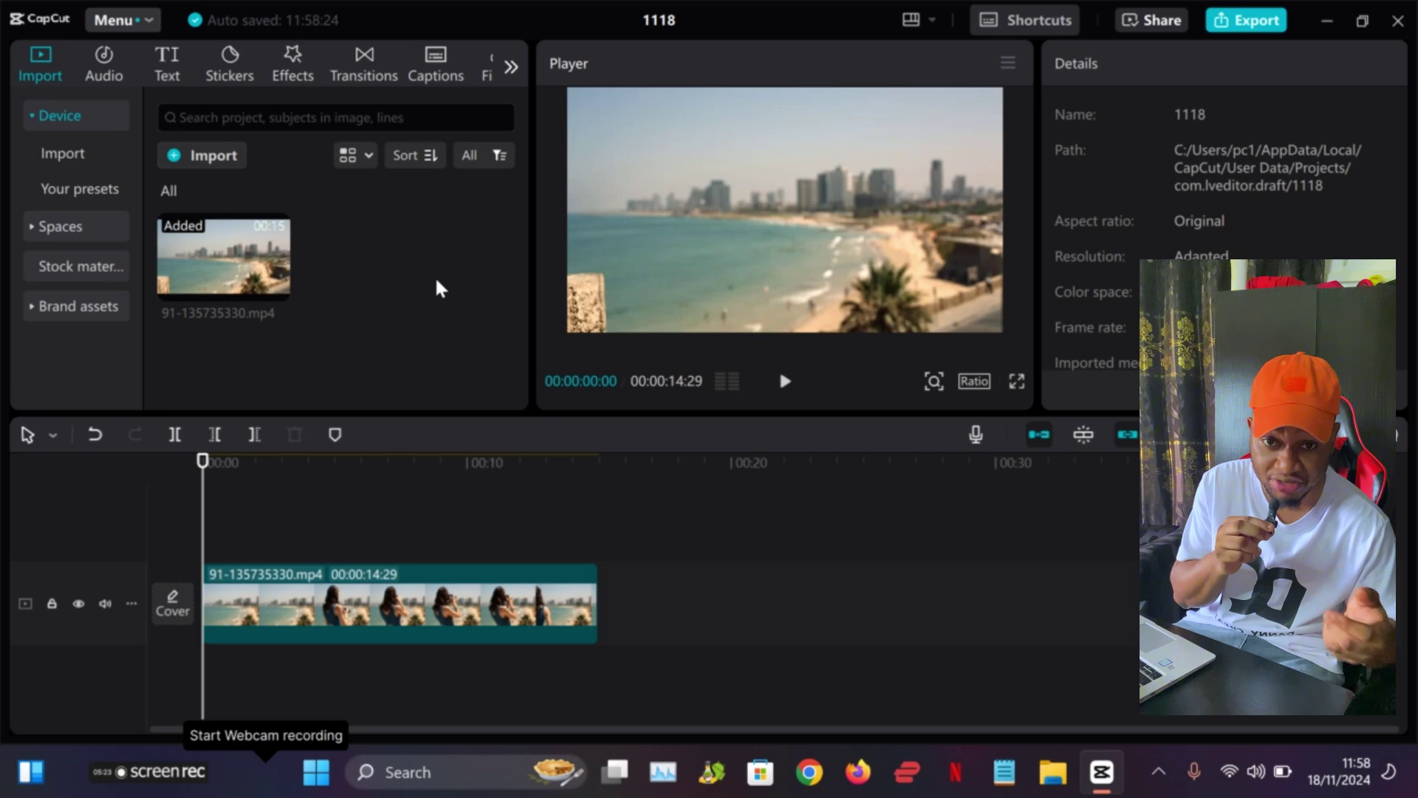
pyautogui.click(223, 150)
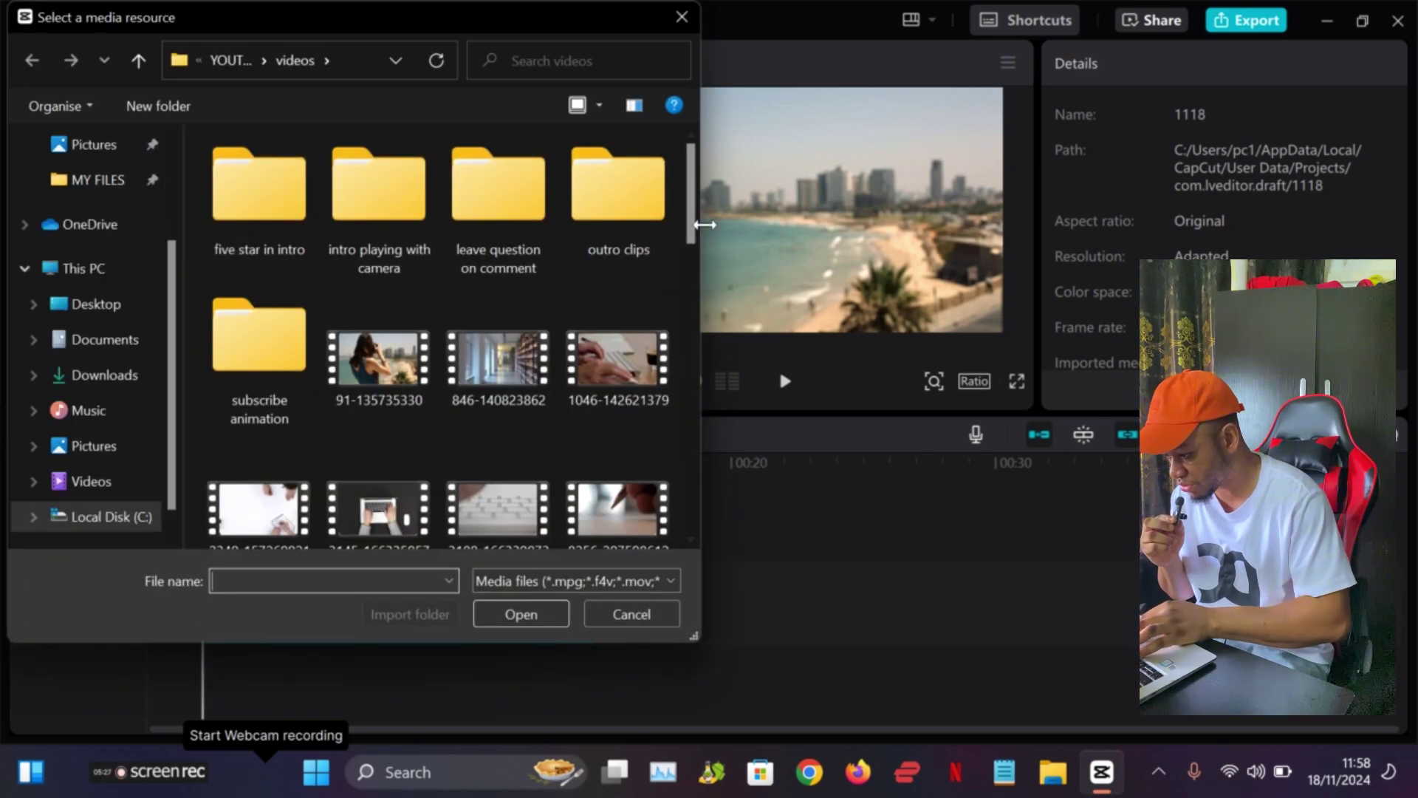
pyautogui.moveTo(688, 216); pyautogui.dragTo(698, 316)
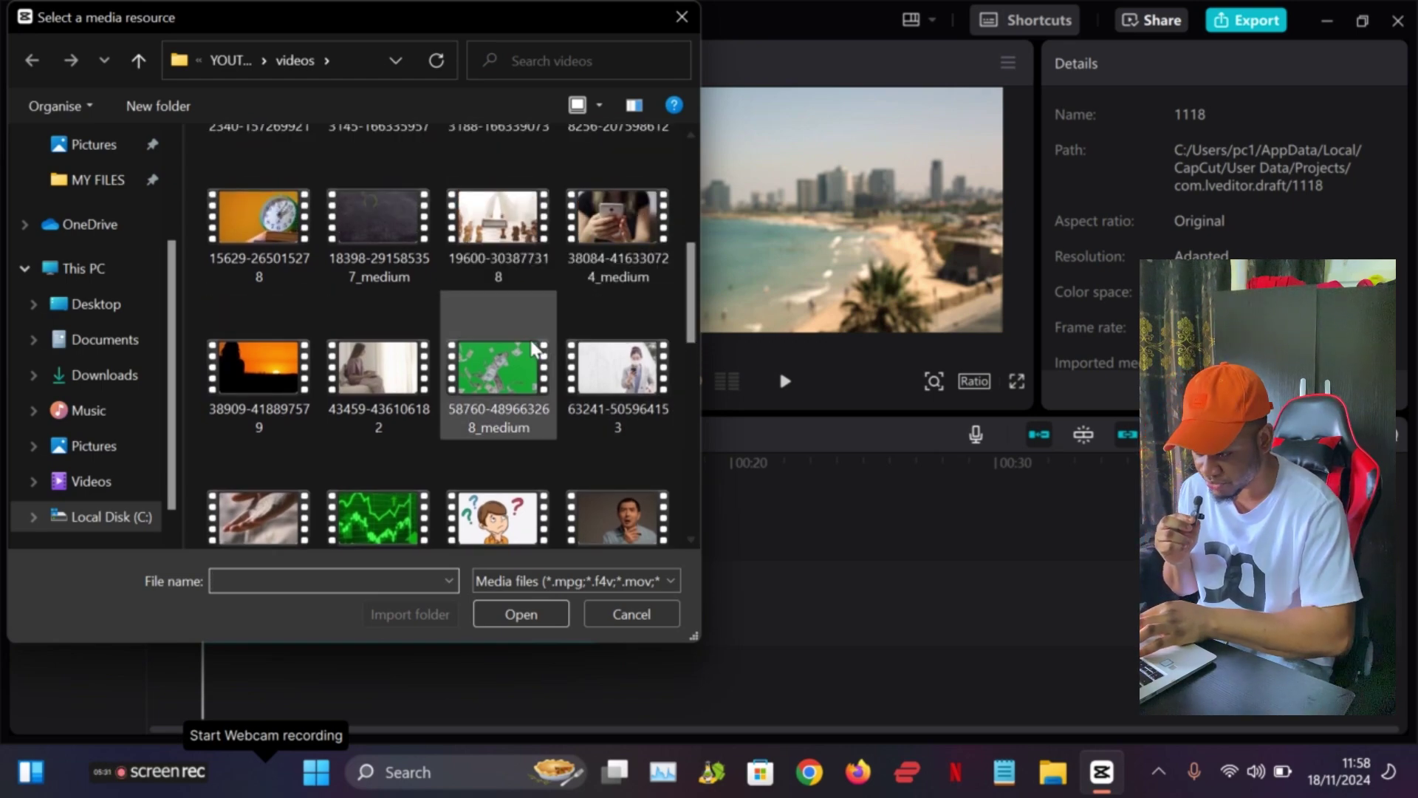
pyautogui.click(498, 373)
pyautogui.click(533, 613)
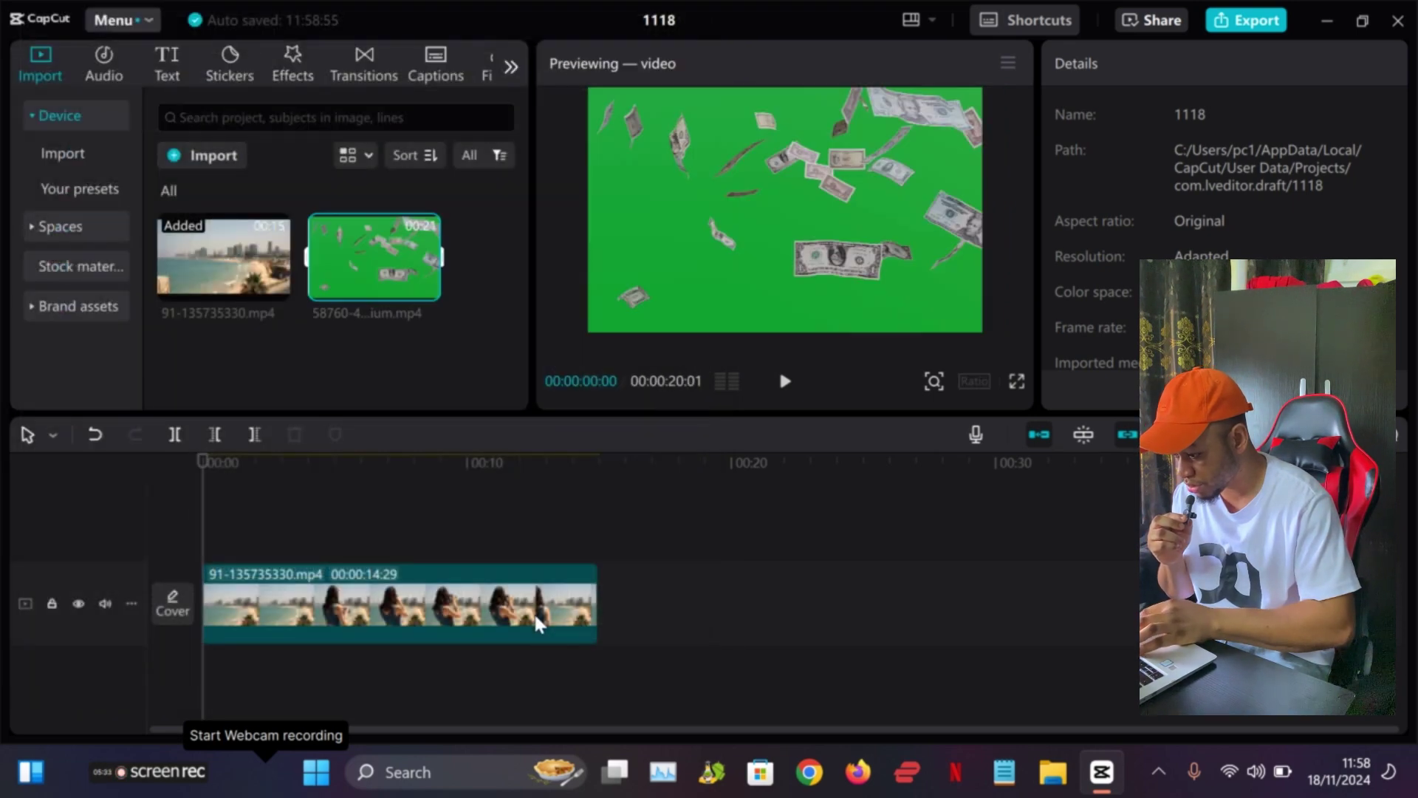
pyautogui.moveTo(381, 265); pyautogui.dragTo(201, 529)
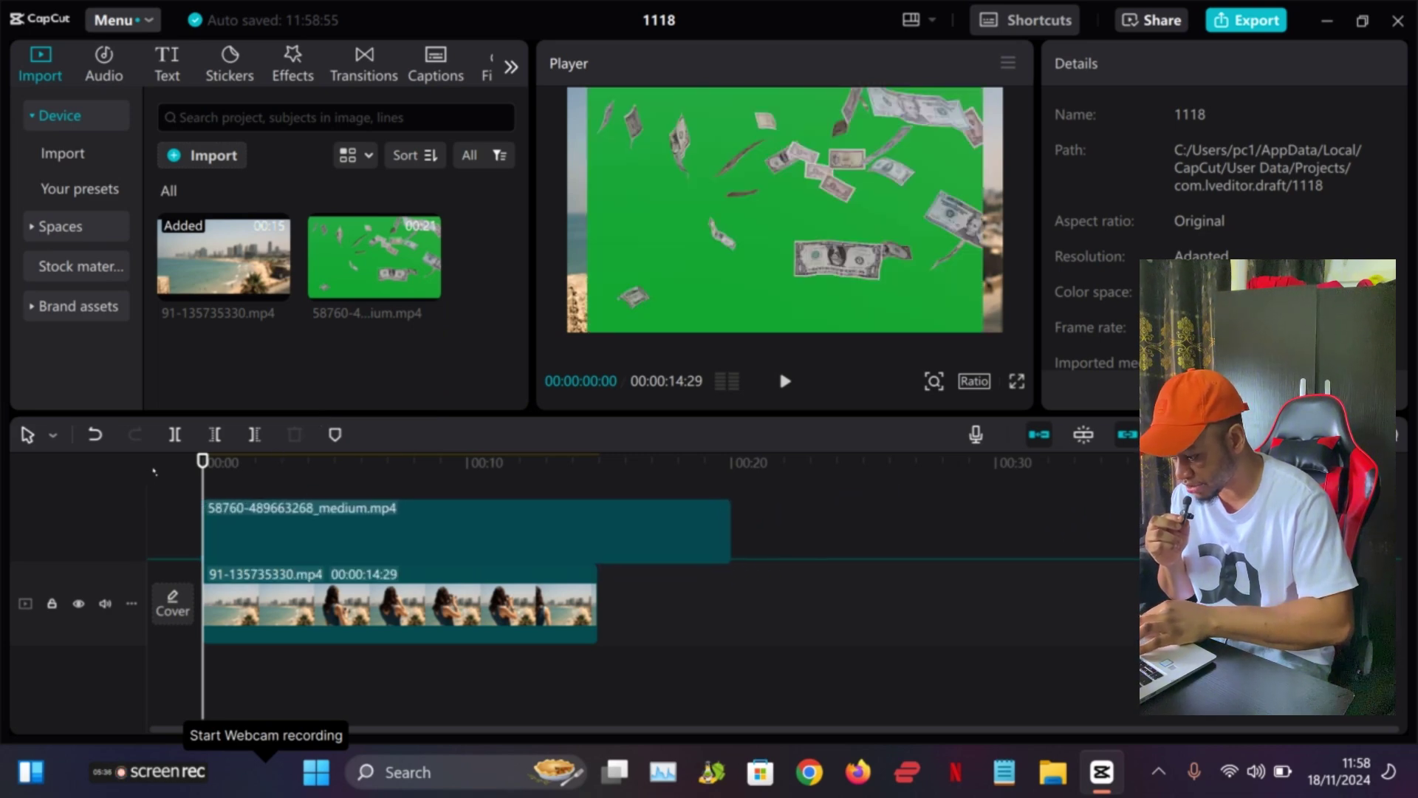
# - Trim the money overlay to 00:00:14:28, enlarge it to fill the frame, and enable Chroma key
pyautogui.click(559, 547)
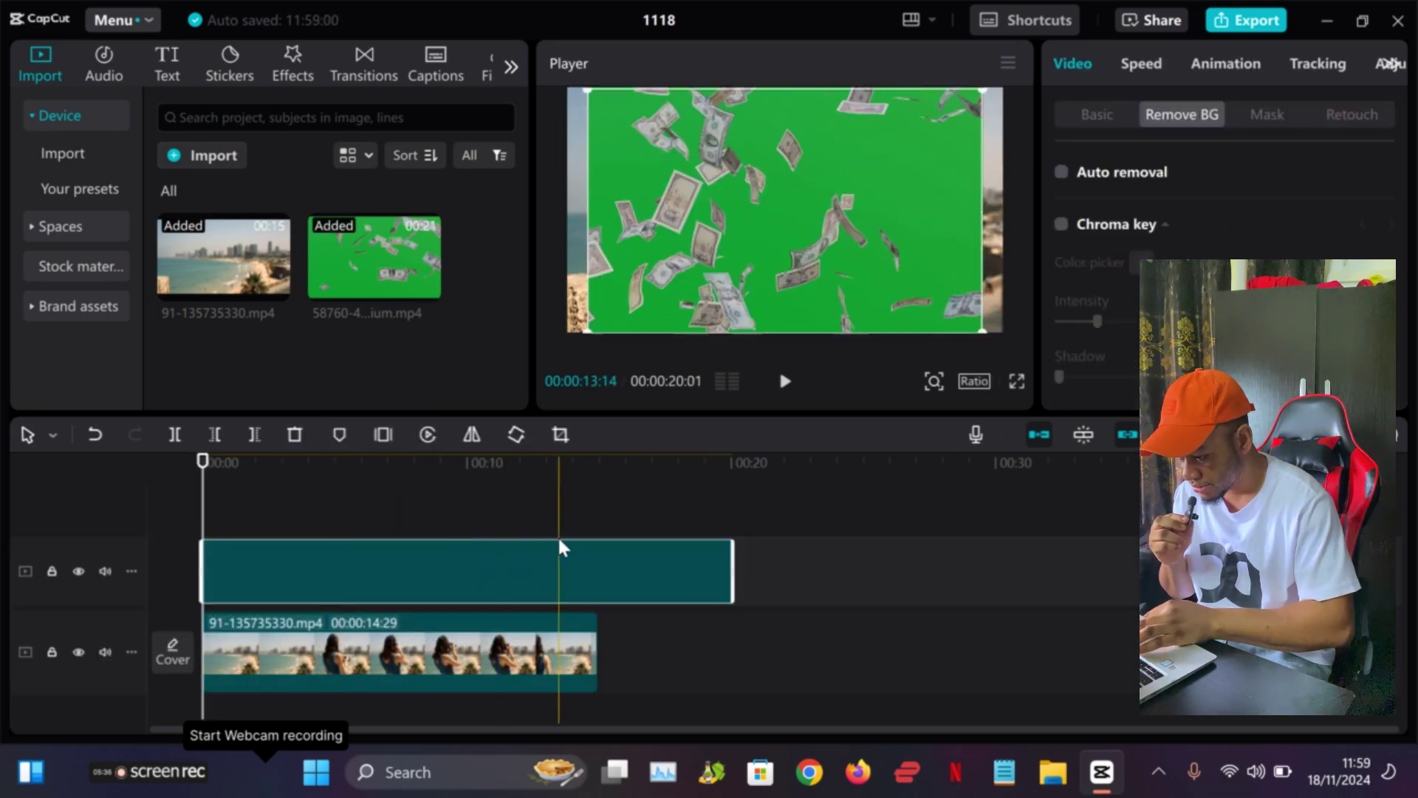
pyautogui.moveTo(734, 571); pyautogui.dragTo(598, 604)
pyautogui.moveTo(982, 333); pyautogui.dragTo(997, 334)
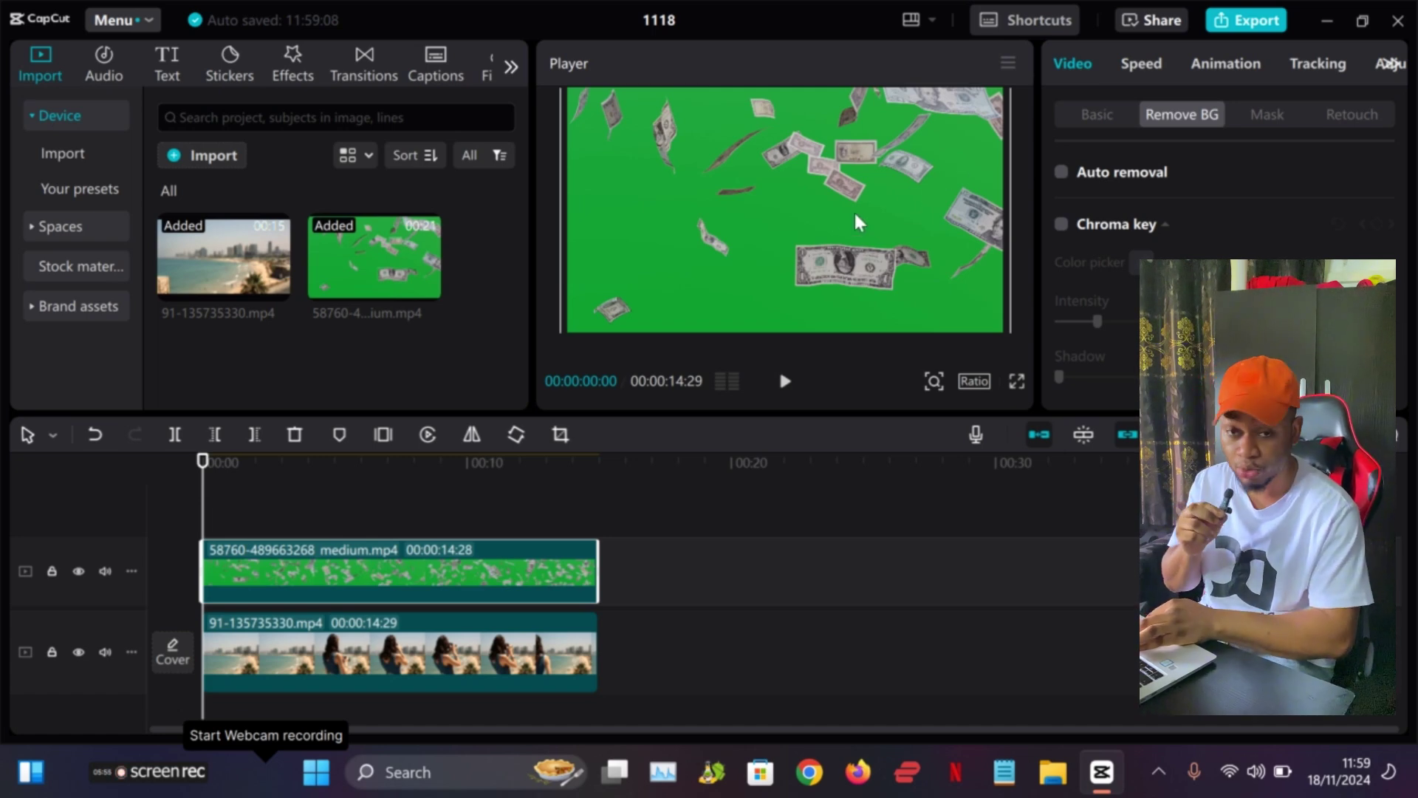
pyautogui.click(1061, 224)
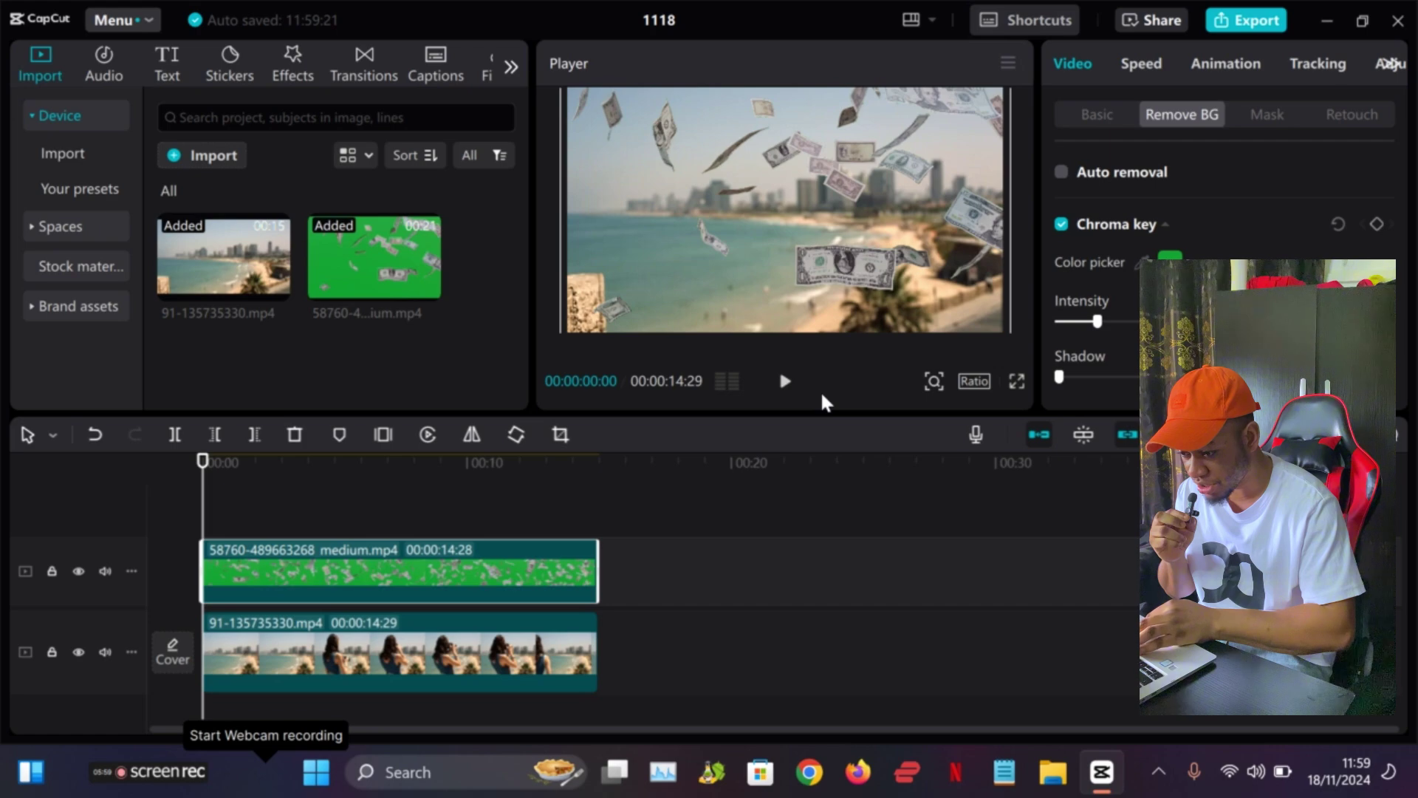